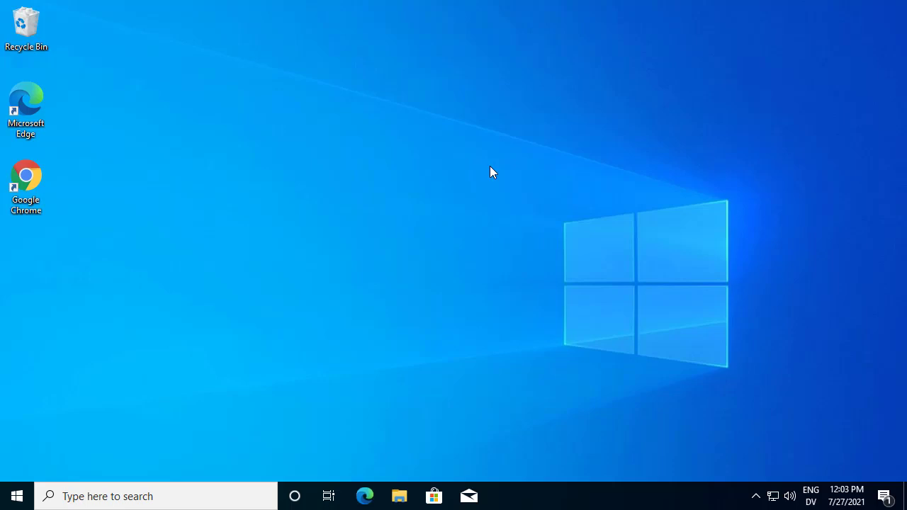
Step: Open Google Chrome and search the web for "anaconda download"
double_click(31, 179)
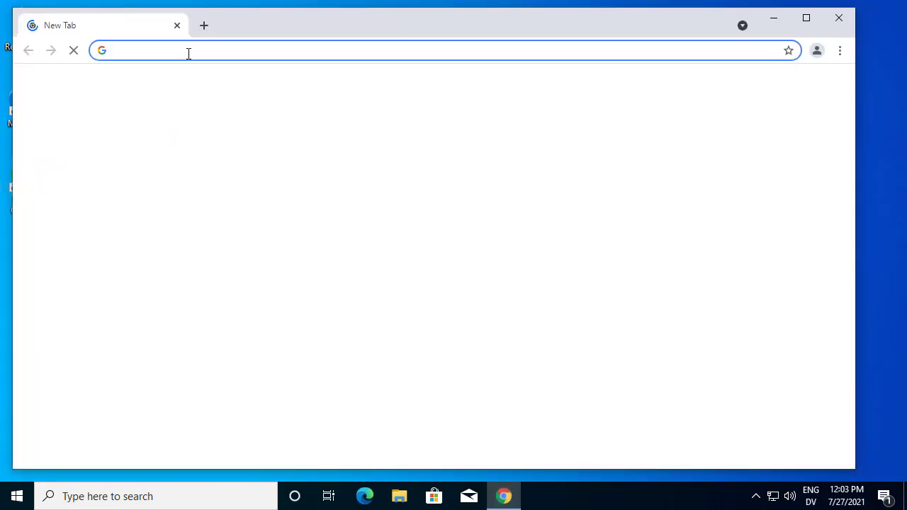
click(189, 53)
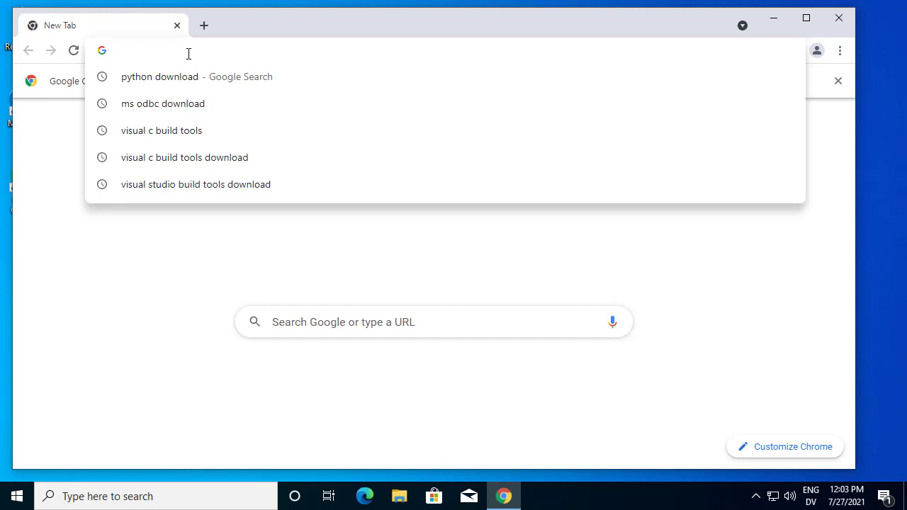
text(anacond)
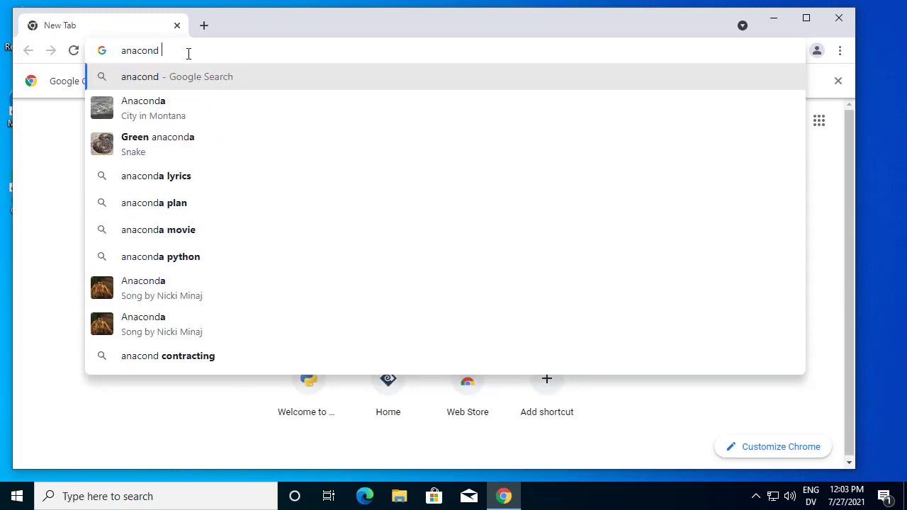
text(a download)
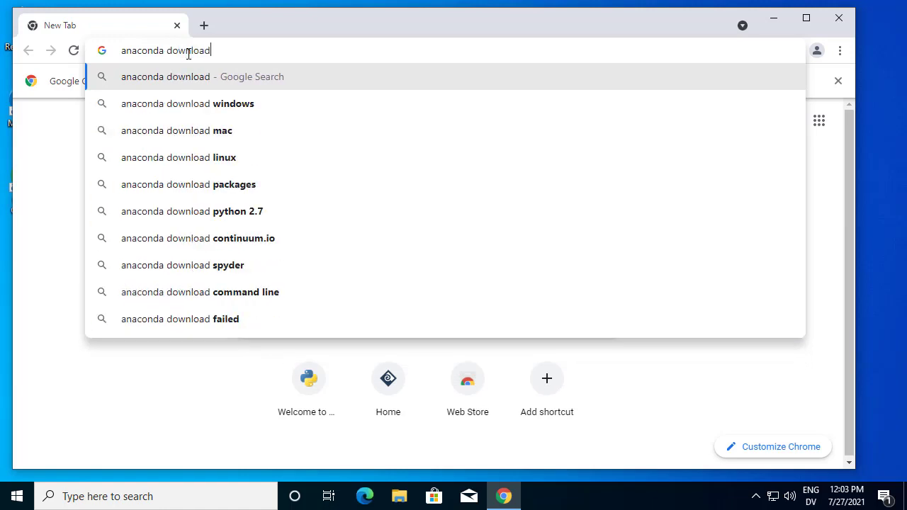
key(Return)
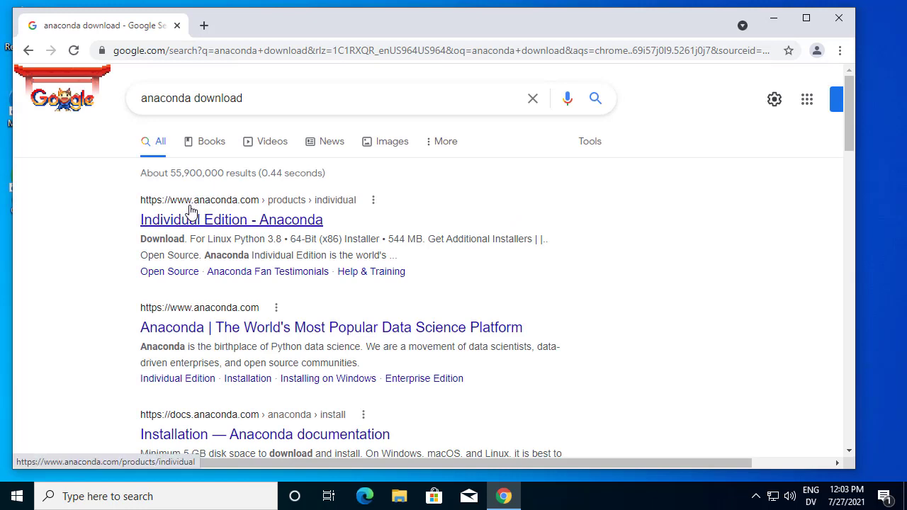
Step: Open the Anaconda Individual Edition page from the search results and download the 64-bit graphical installer for Windows
click(254, 227)
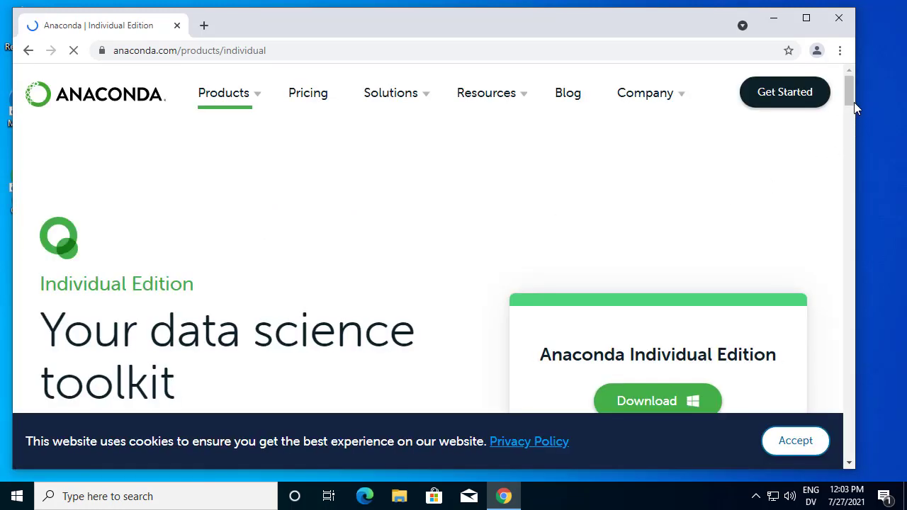
scroll(846, 89, down, 2)
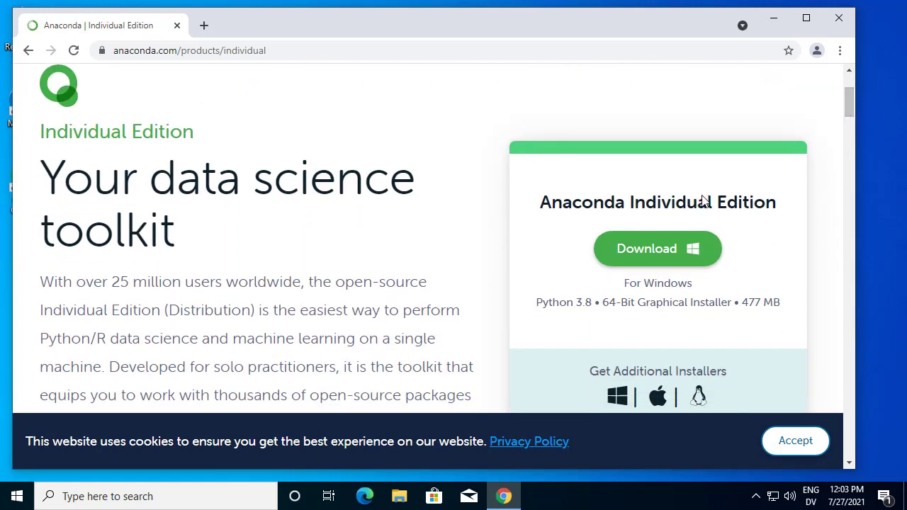
scroll(844, 120, down, 1)
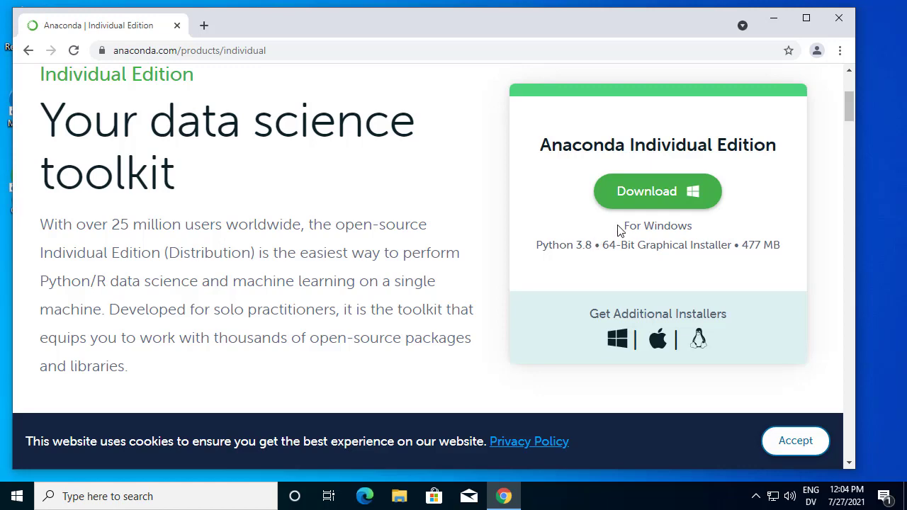
click(650, 192)
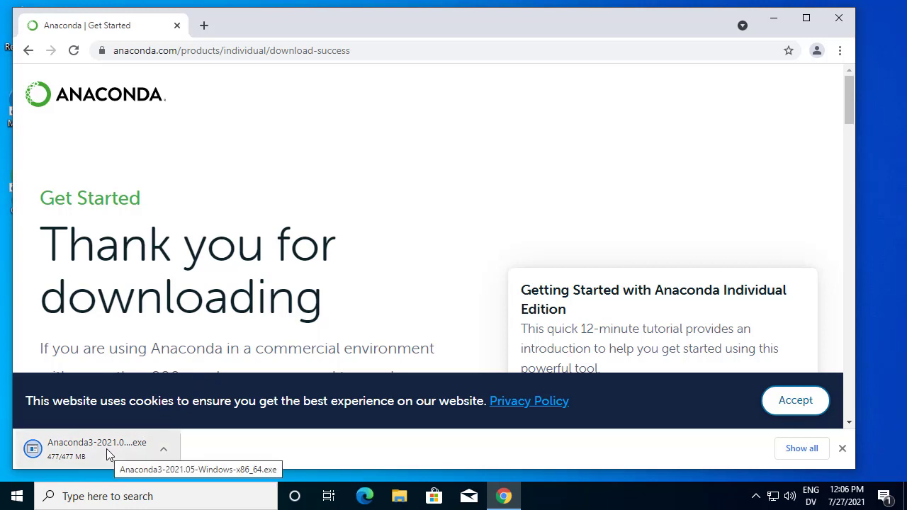
Step: Run the downloaded Anaconda3 installer, choose to install for All Users, and allow it to make changes to the device
click(69, 457)
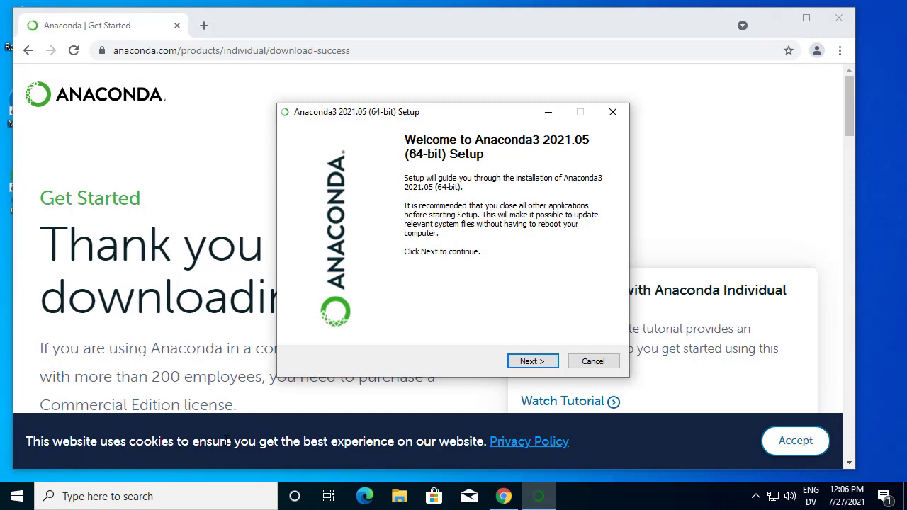
click(541, 363)
click(542, 363)
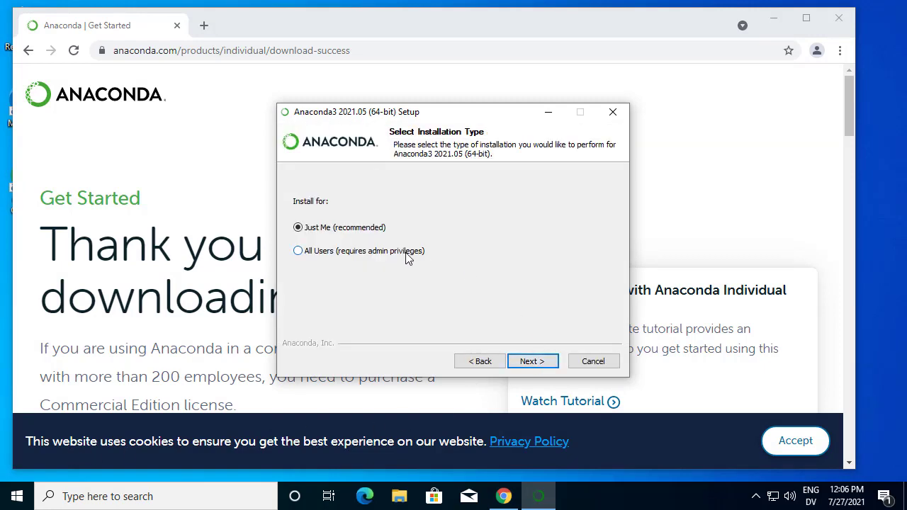
click(331, 252)
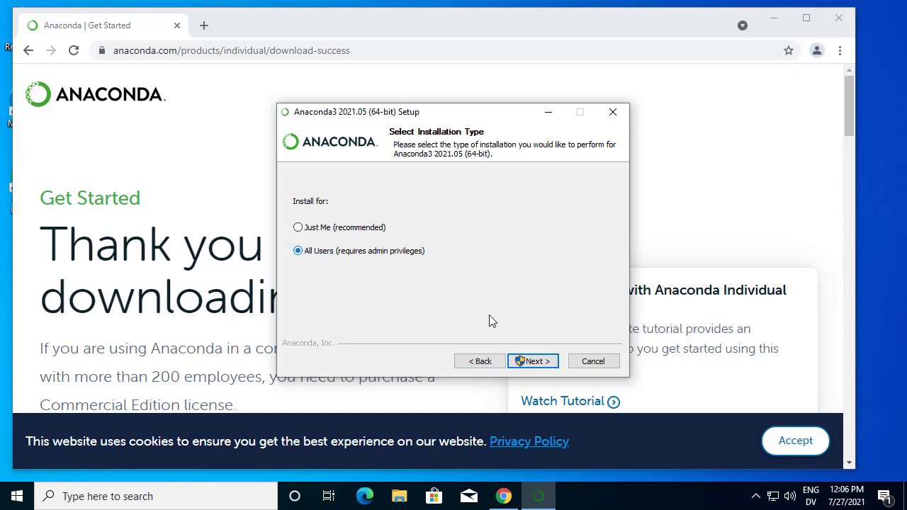
click(541, 364)
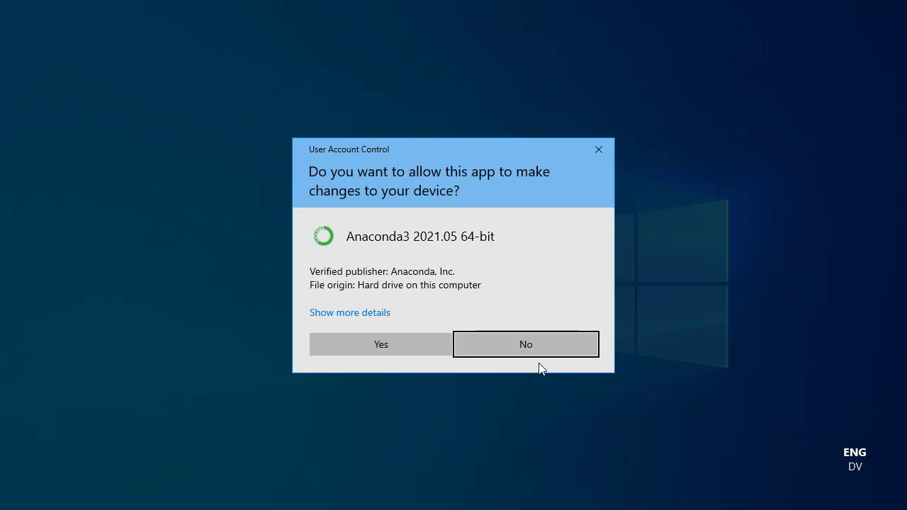
click(417, 354)
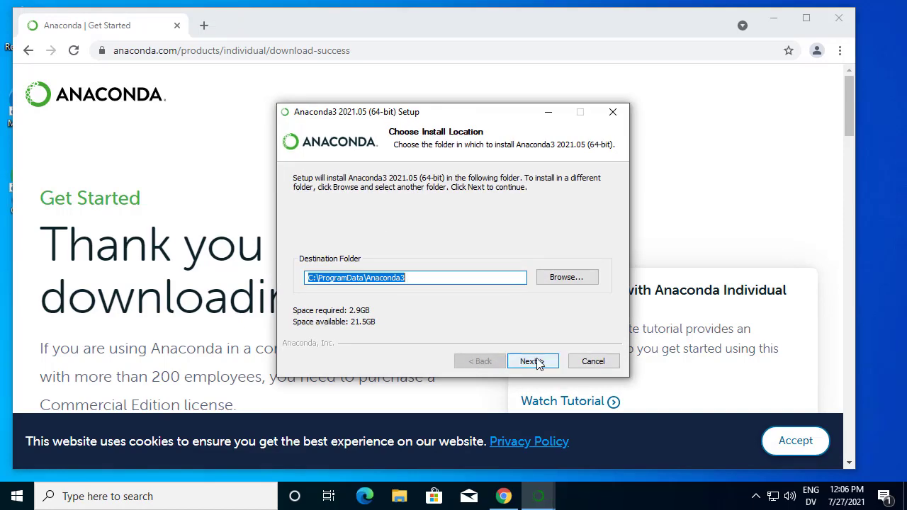
Step: Accept the destination folder C:\ProgramData\Anaconda3, turn off registering Anaconda3 as the system Python 3.8, and start the installation
click(533, 361)
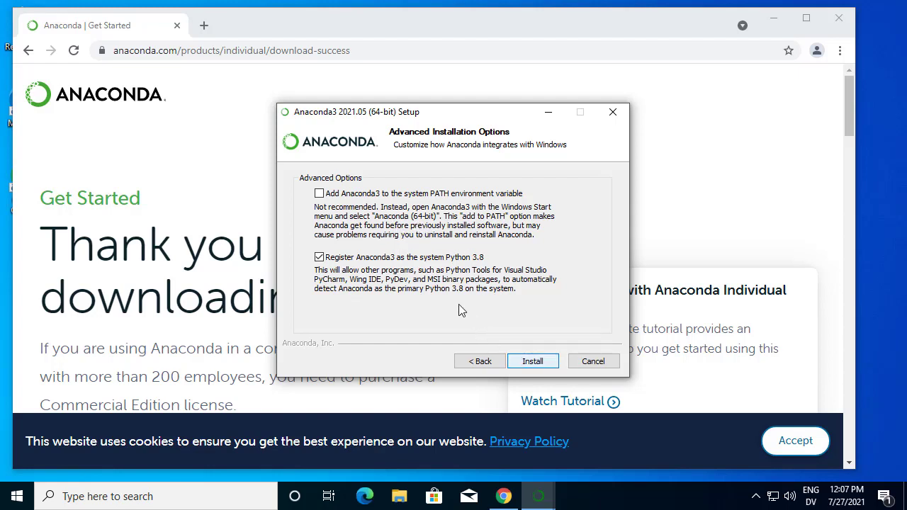
click(319, 257)
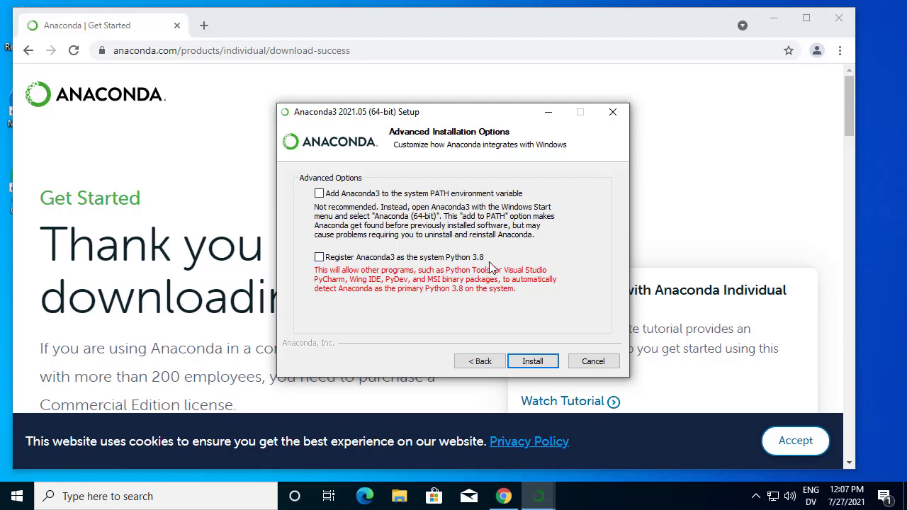
click(532, 363)
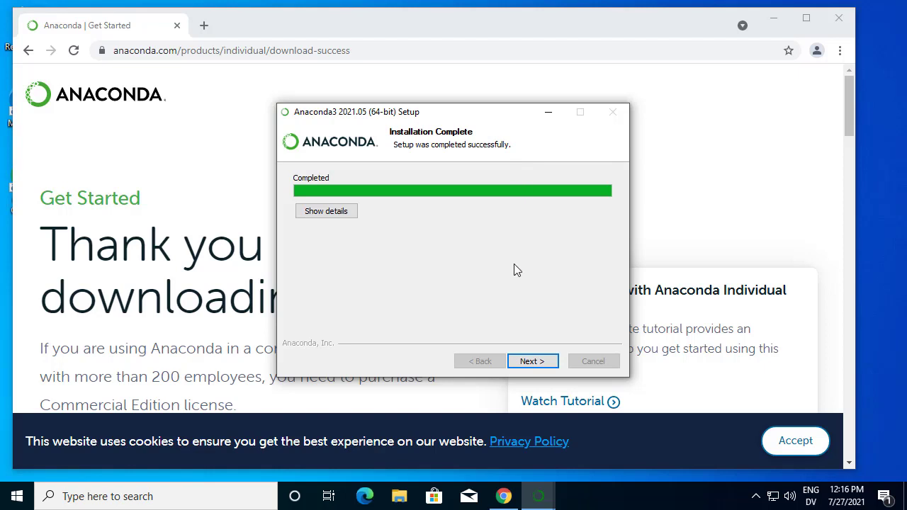
Step: Finish the Anaconda3 setup with the Individual Edition Tutorial and Getting Started with Anaconda options turned off
click(531, 360)
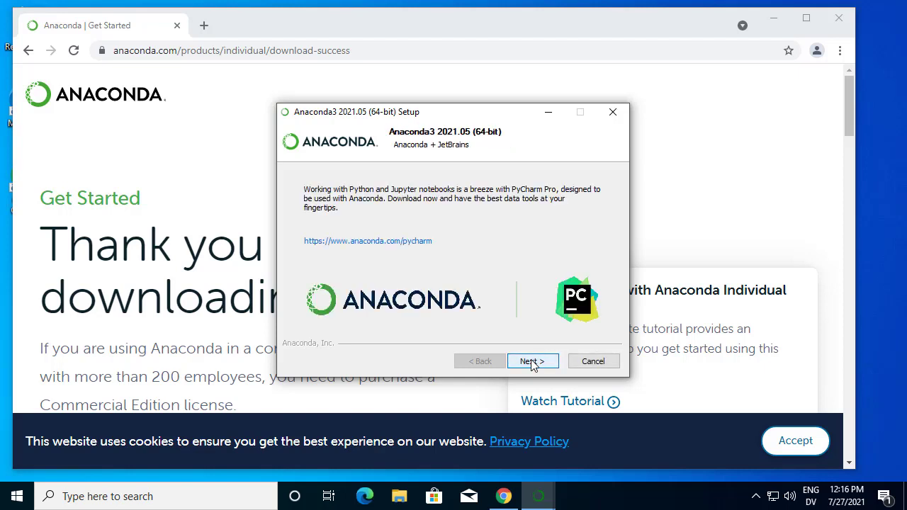
click(533, 363)
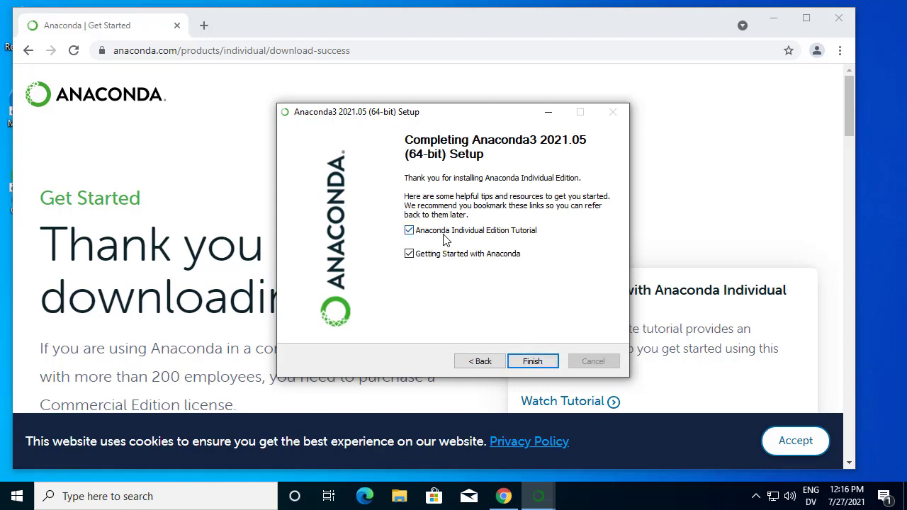
click(412, 233)
click(411, 256)
click(533, 361)
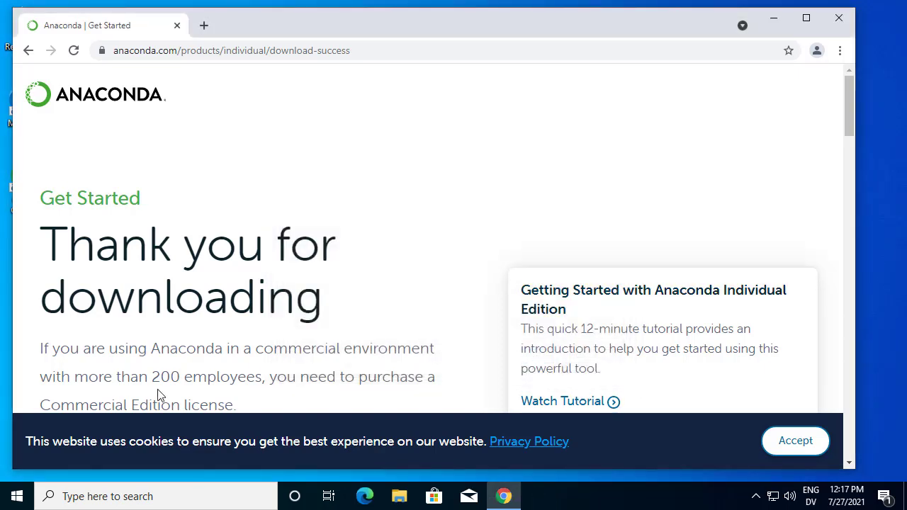
Step: Launch Anaconda Navigator from the Anaconda3 (64-bit) program folder
click(17, 498)
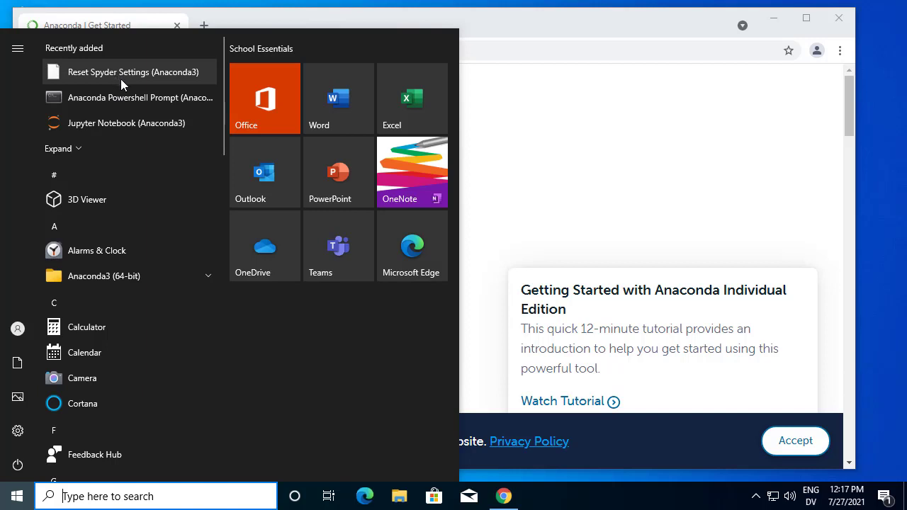
drag(223, 108, 221, 142)
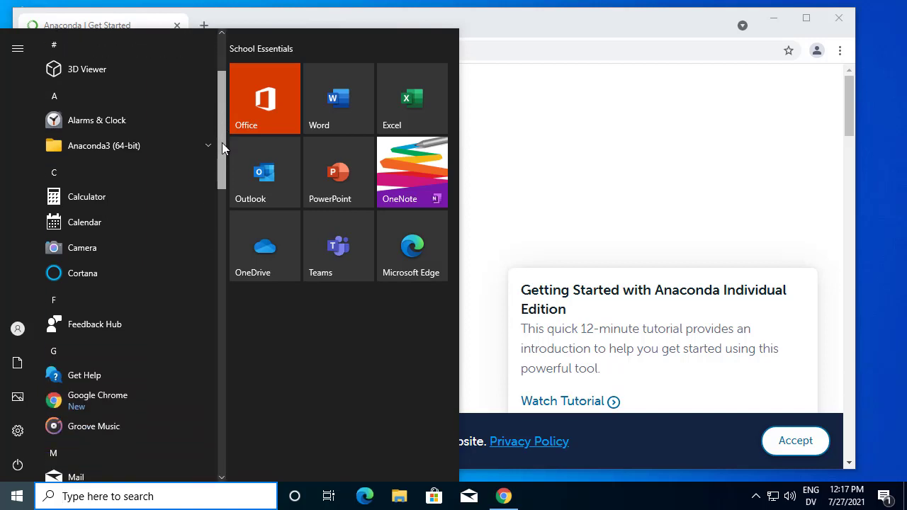
scroll(177, 141, up, 1)
click(89, 195)
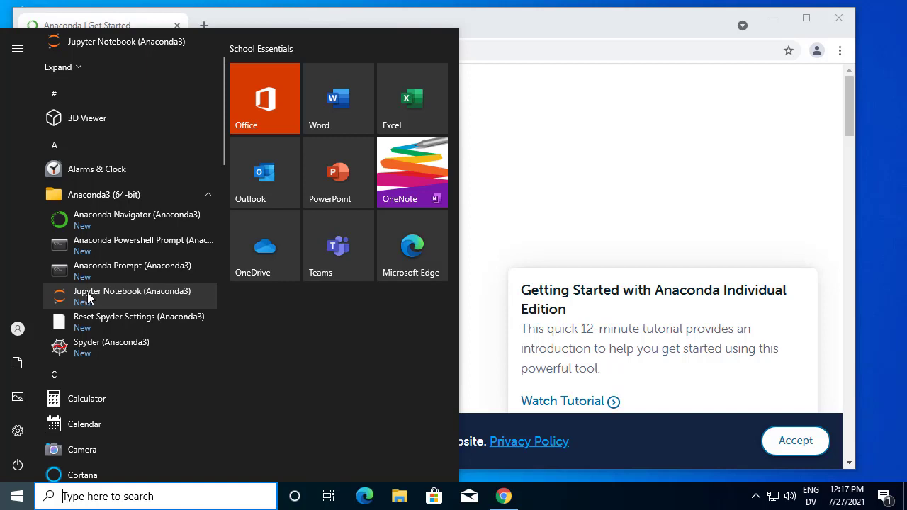
click(99, 220)
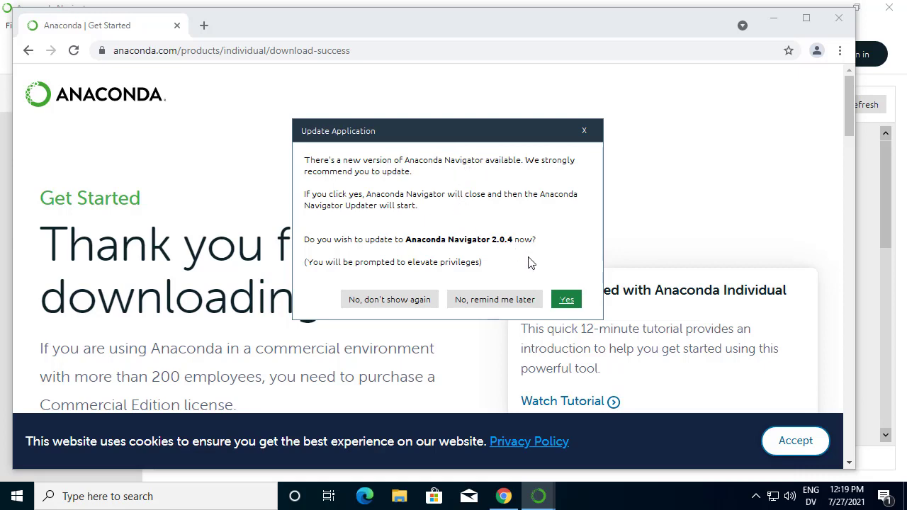
Step: Update Anaconda Navigator to version 2.0.4, allowing the elevated privileges and quitting the running instance, and relaunch it
click(567, 300)
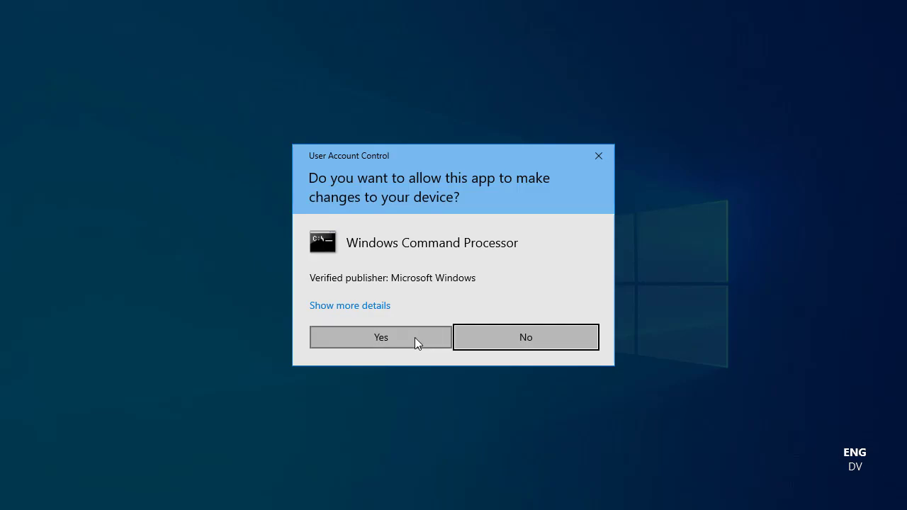
click(415, 338)
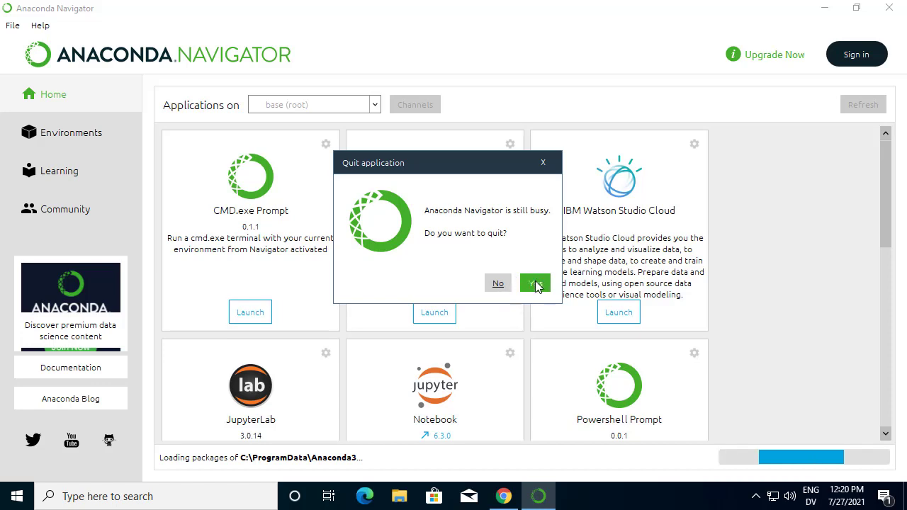
click(536, 284)
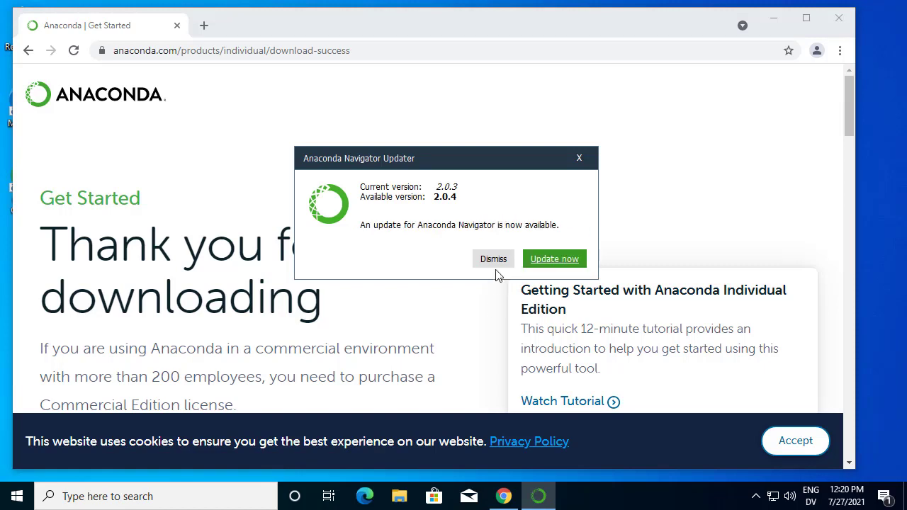
click(546, 261)
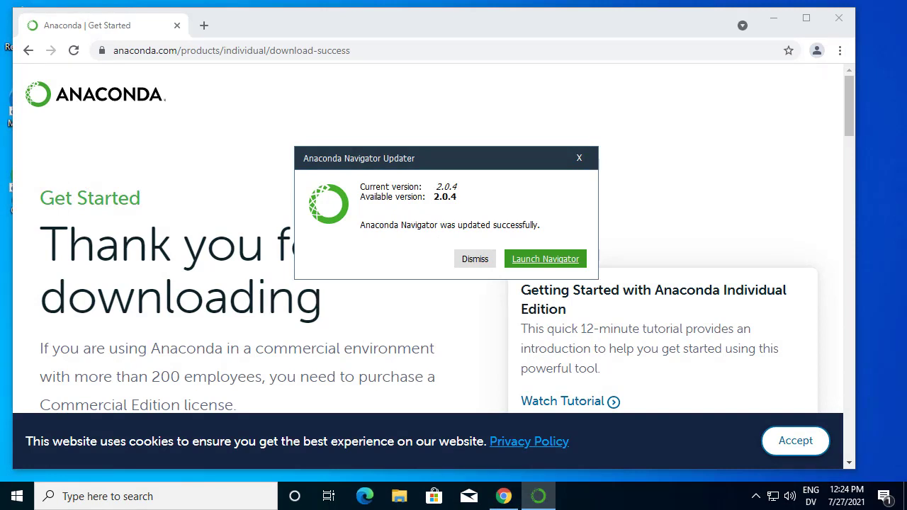
click(543, 260)
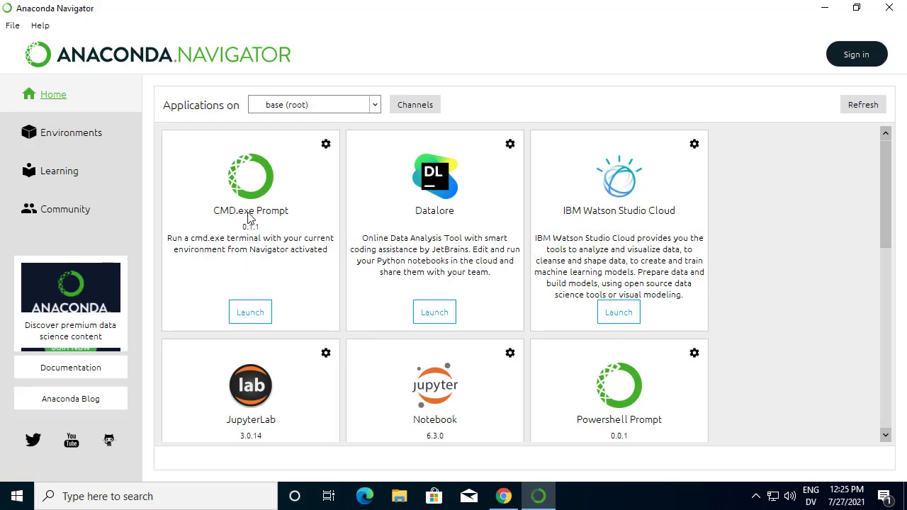
Step: Launch JupyterLab from the Navigator applications and open its page with Google Chrome
click(234, 313)
scroll(889, 227, down, 1)
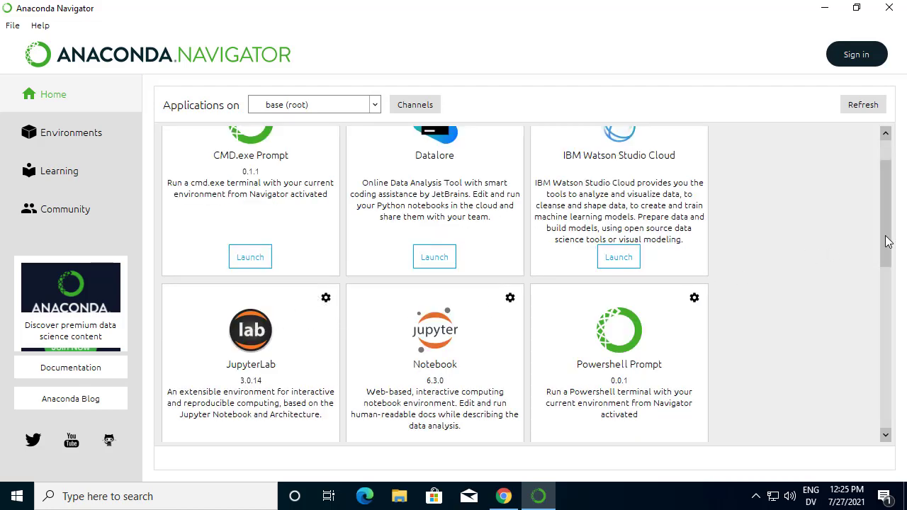
drag(887, 255, 889, 293)
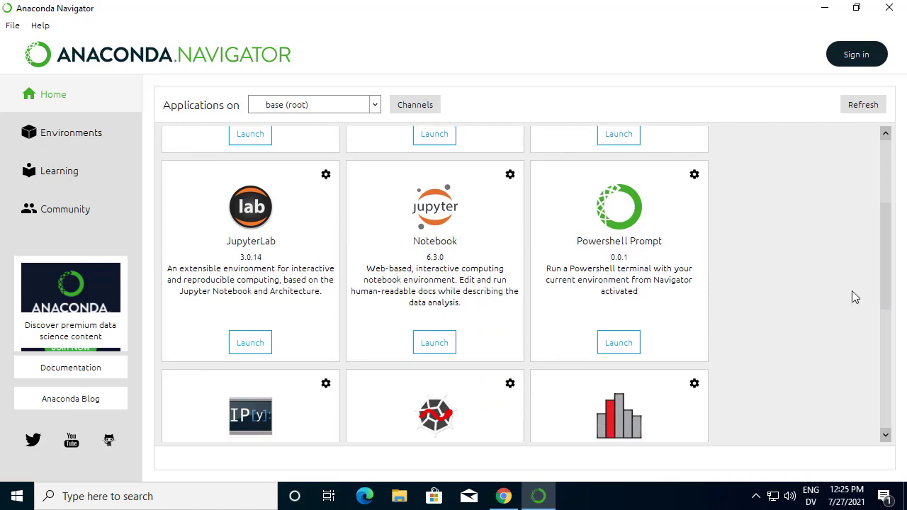
click(253, 328)
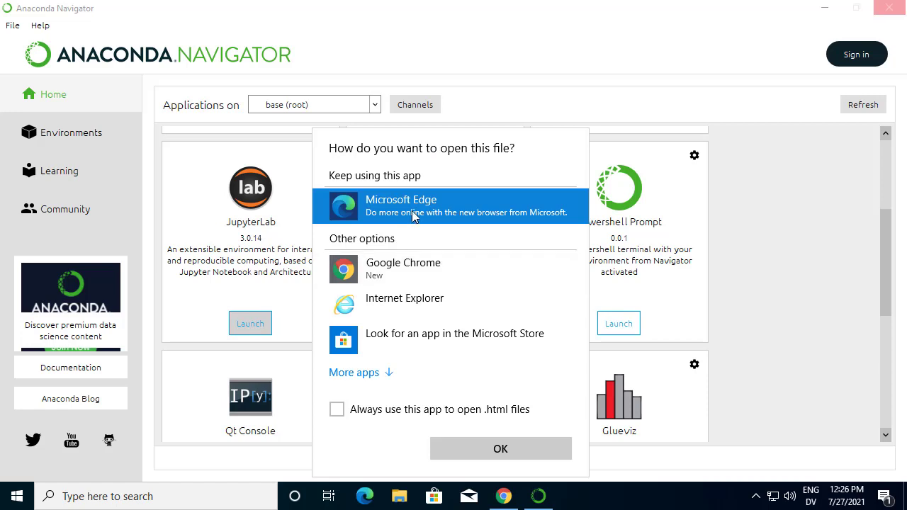
click(366, 270)
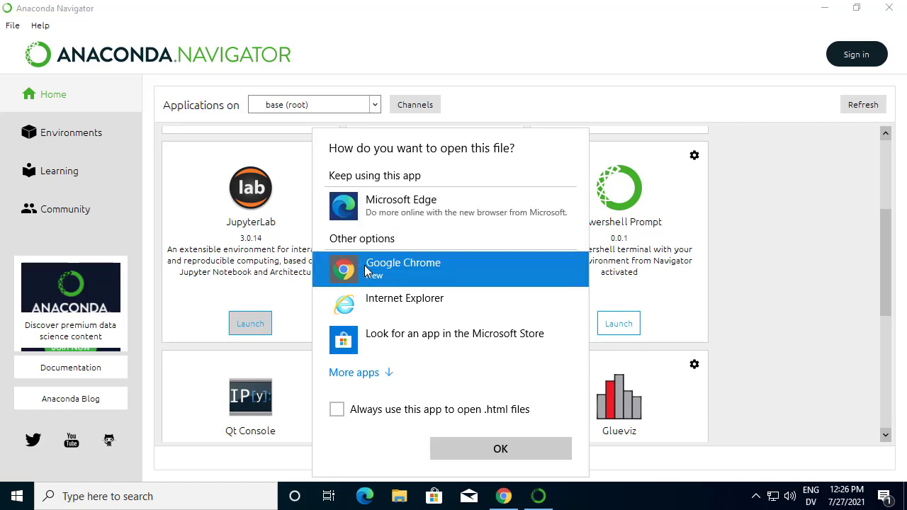
click(501, 449)
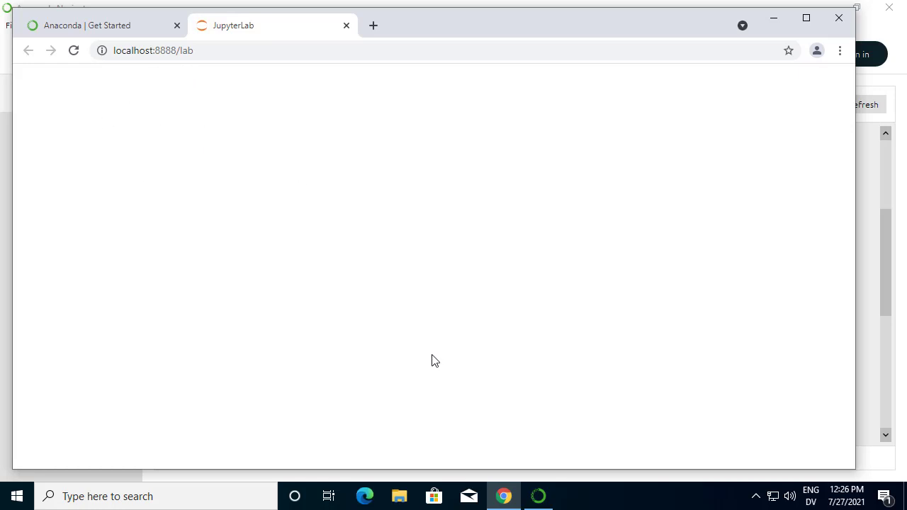
Step: Open the account's home folder under Users on Local Disk (C:) in File Explorer, and return to the JupyterLab page
click(400, 496)
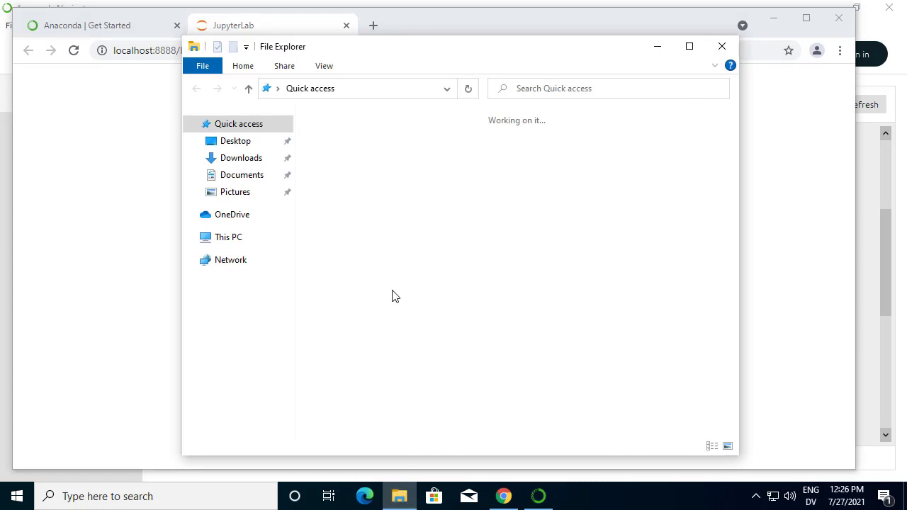
click(228, 243)
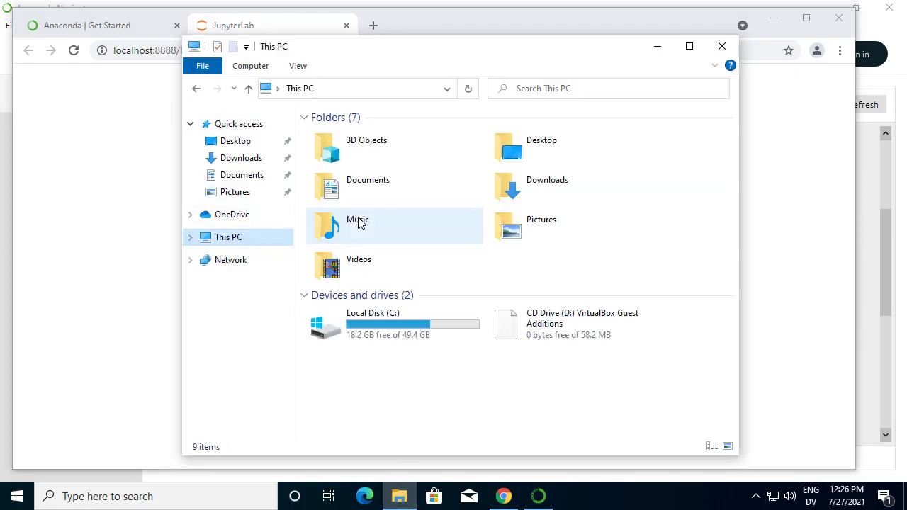
double_click(376, 317)
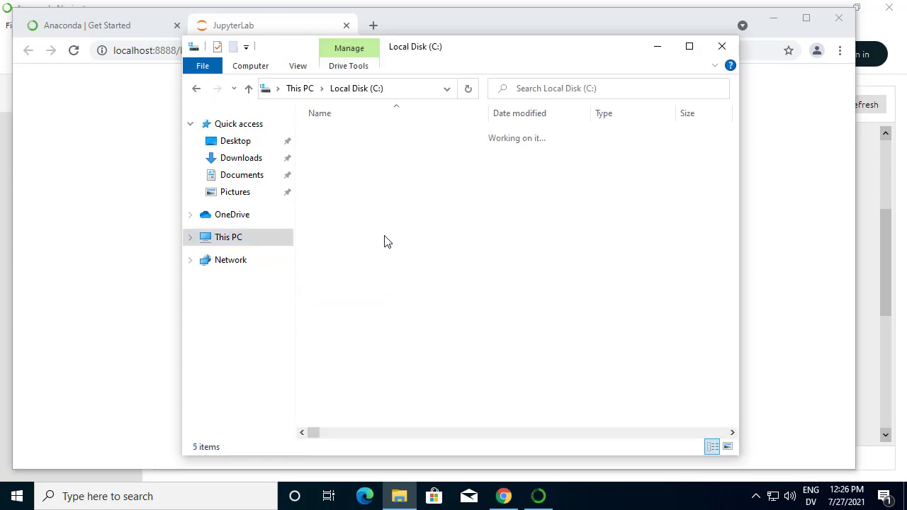
double_click(333, 178)
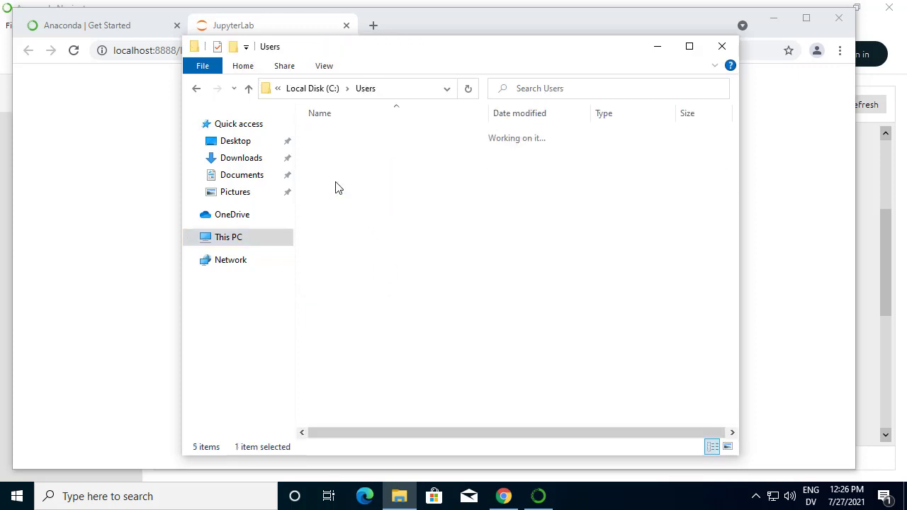
double_click(334, 137)
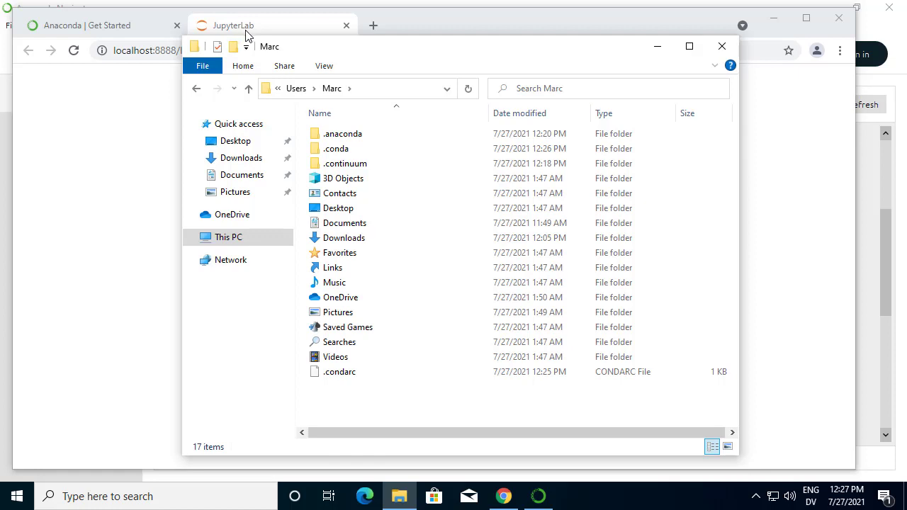
drag(316, 52, 363, 51)
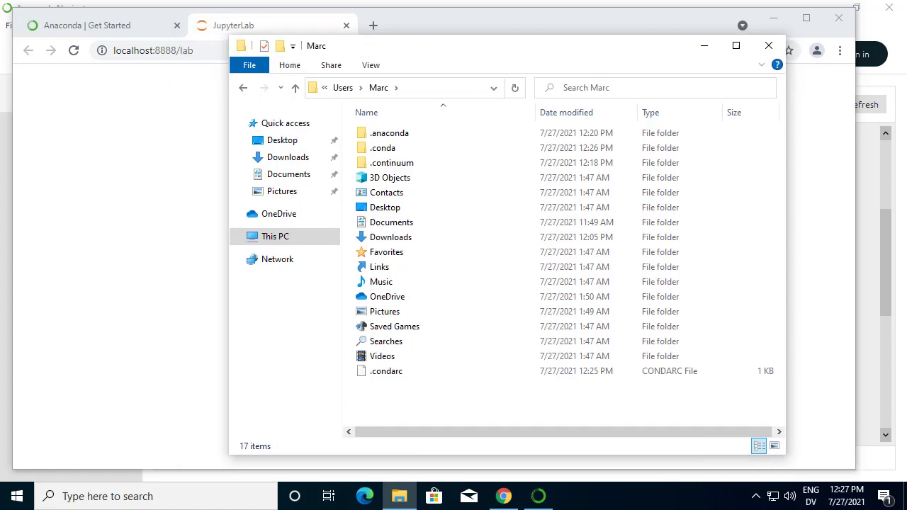
click(406, 21)
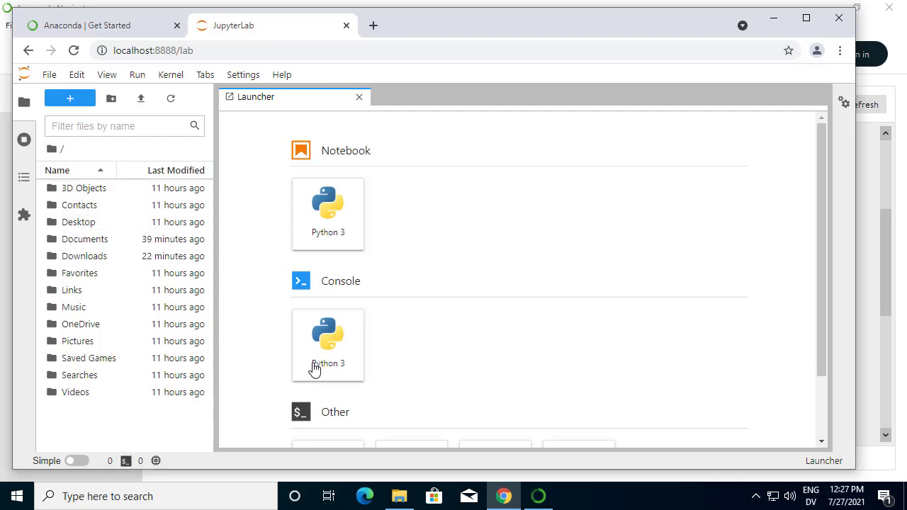
Step: Switch to File Explorer and create a folder named Notebooks in the account's home folder
click(399, 496)
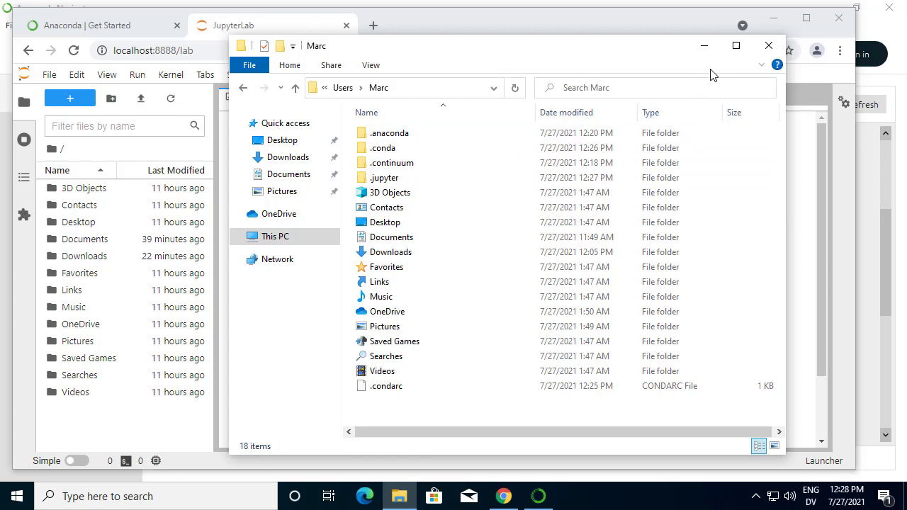
right_click(393, 410)
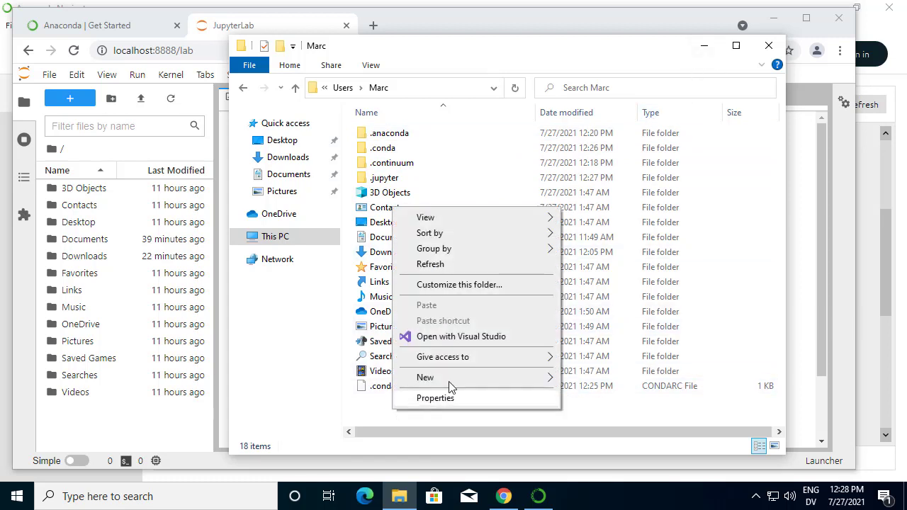
mouse_move(452, 381)
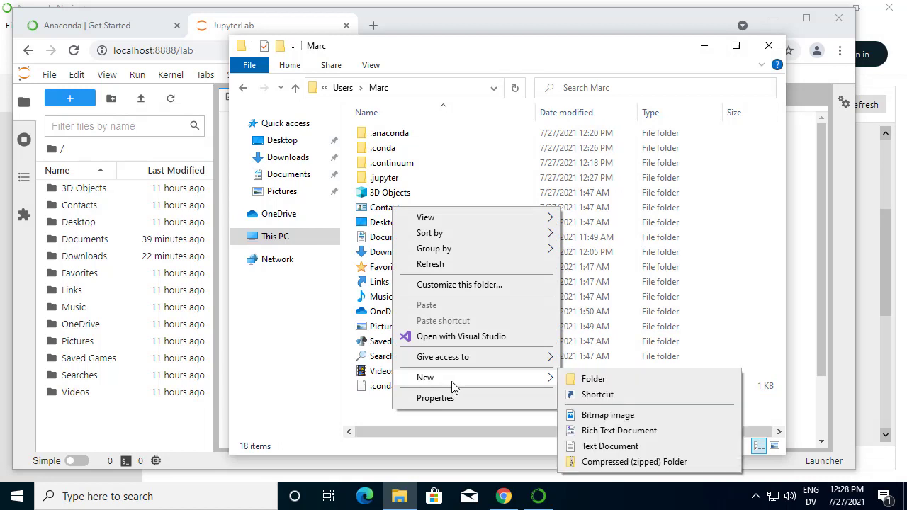
click(579, 379)
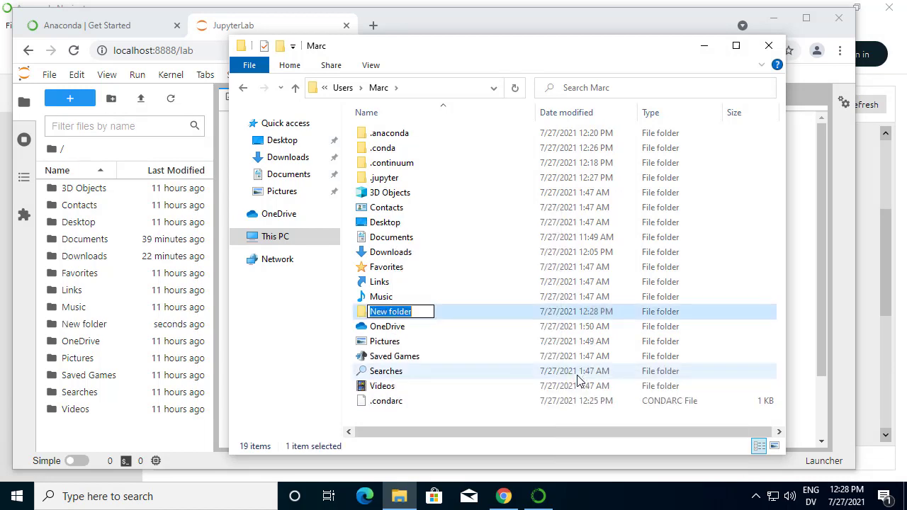
text(Notebooks)
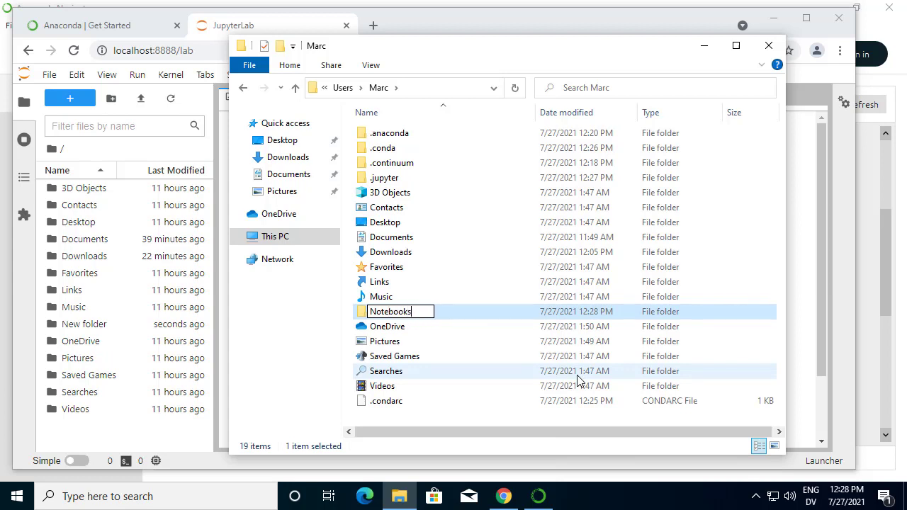
key(Return)
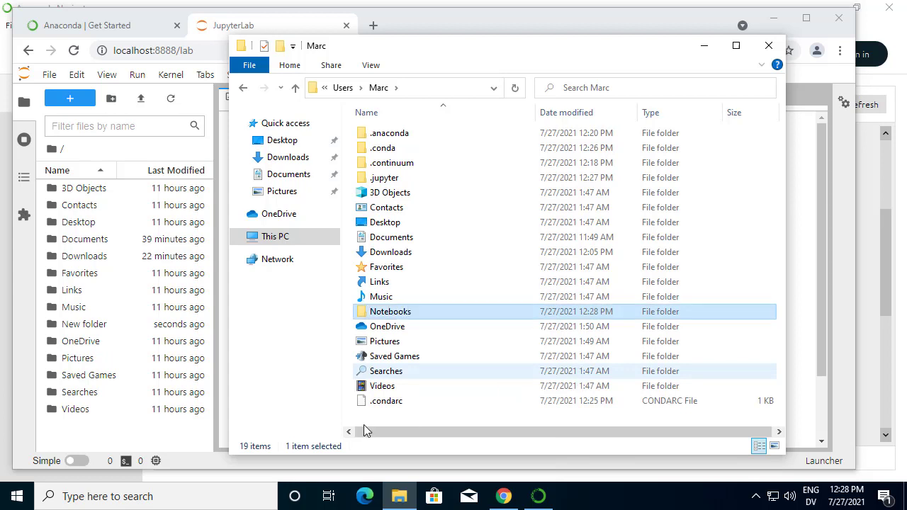
Step: Return to JupyterLab, open the Notebooks folder and create a Python 3 notebook in it
click(147, 438)
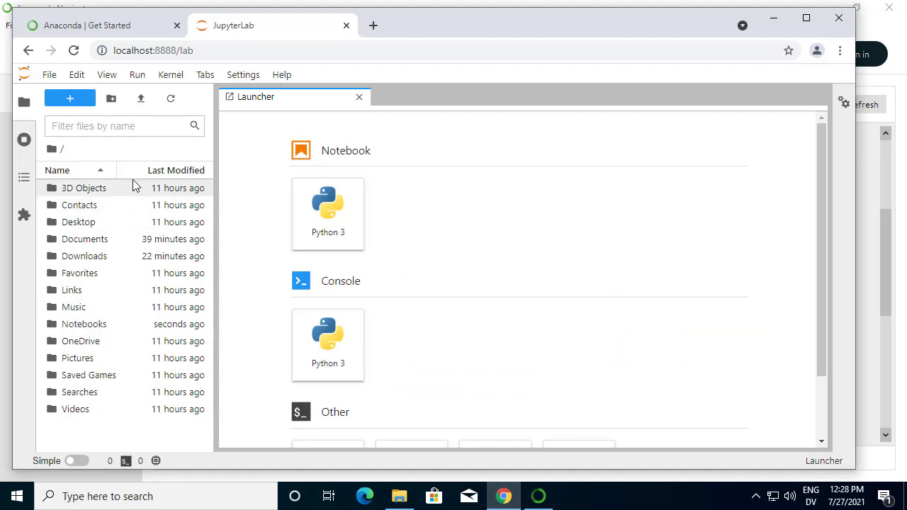
click(78, 325)
double_click(78, 325)
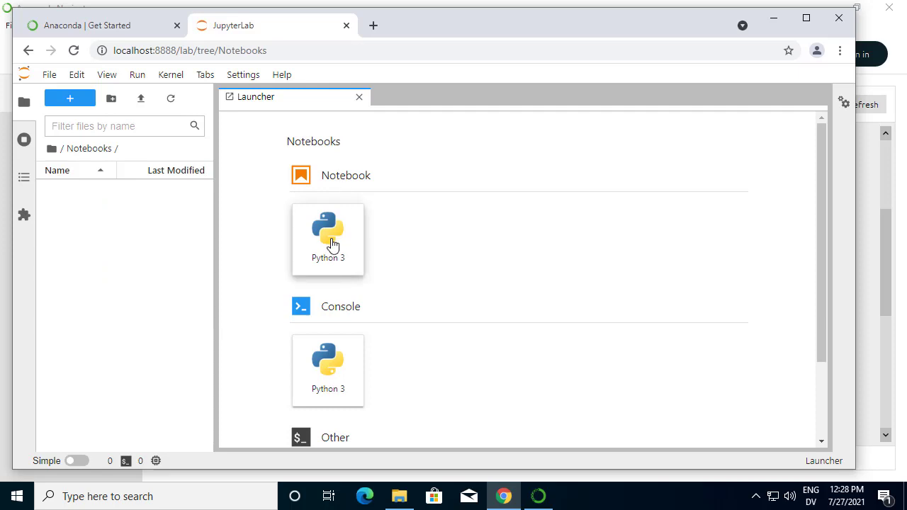
click(332, 244)
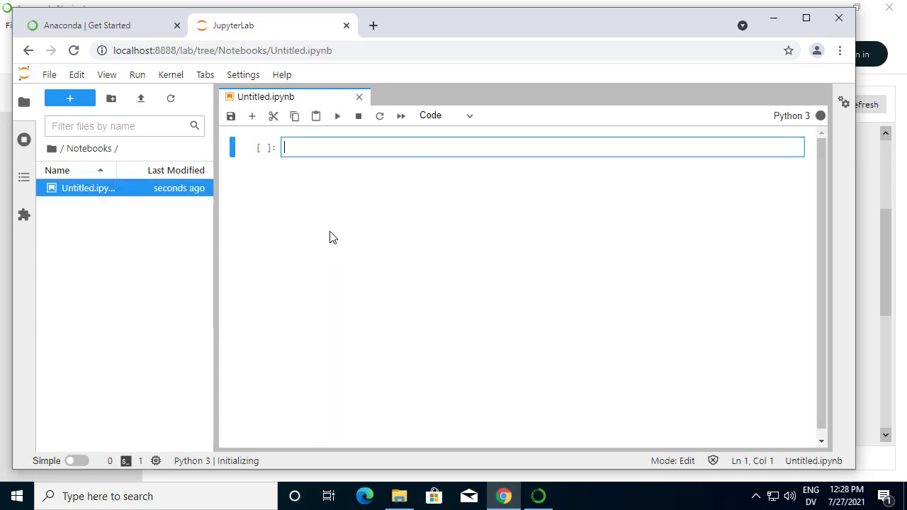
Step: Rename the untitled notebook as test_db.ipynb
right_click(280, 100)
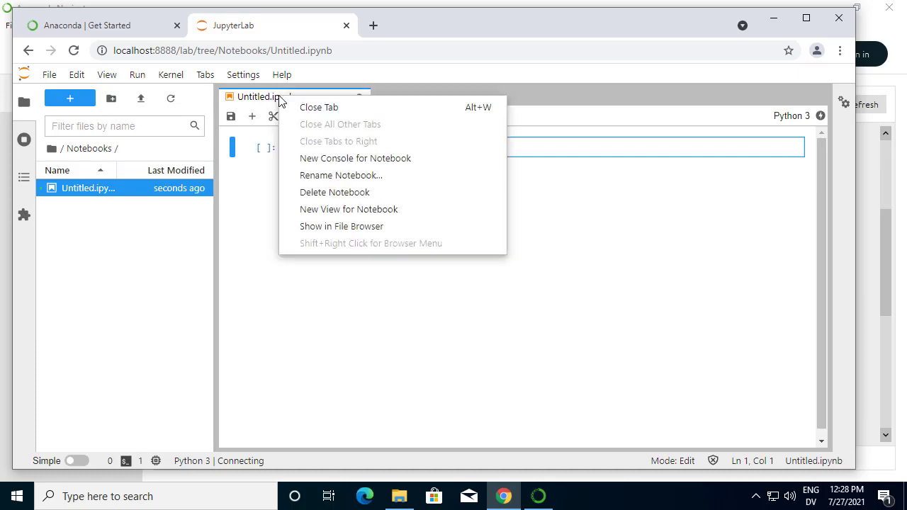
click(318, 176)
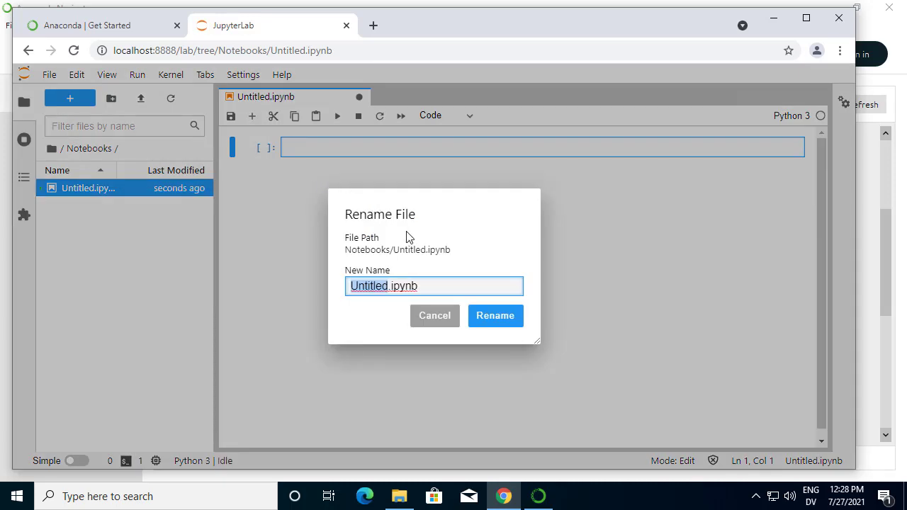
text(test_db)
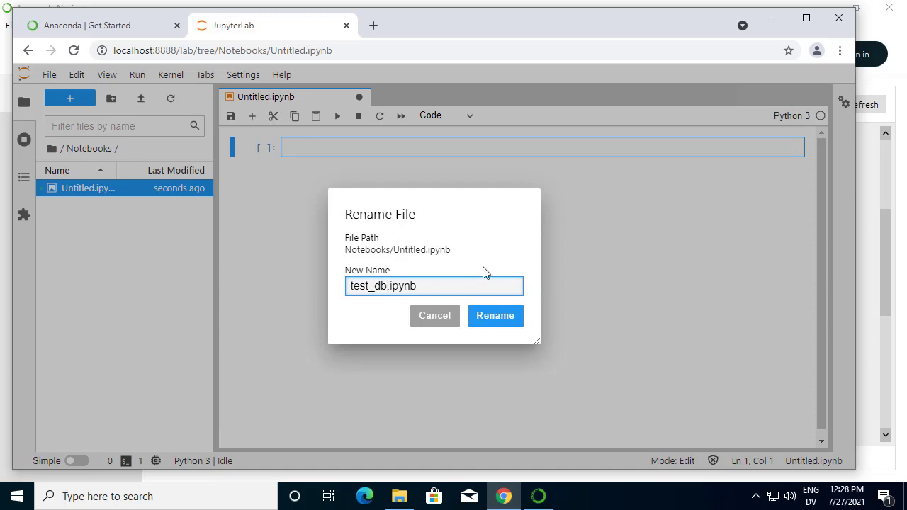
click(503, 316)
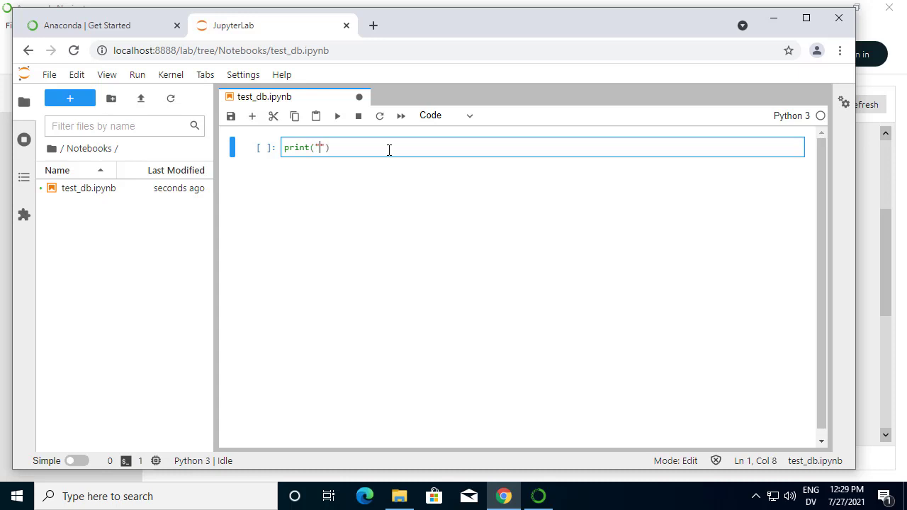
Step: Complete the first cell as print("Hello World!") and run it
text(Hello World)
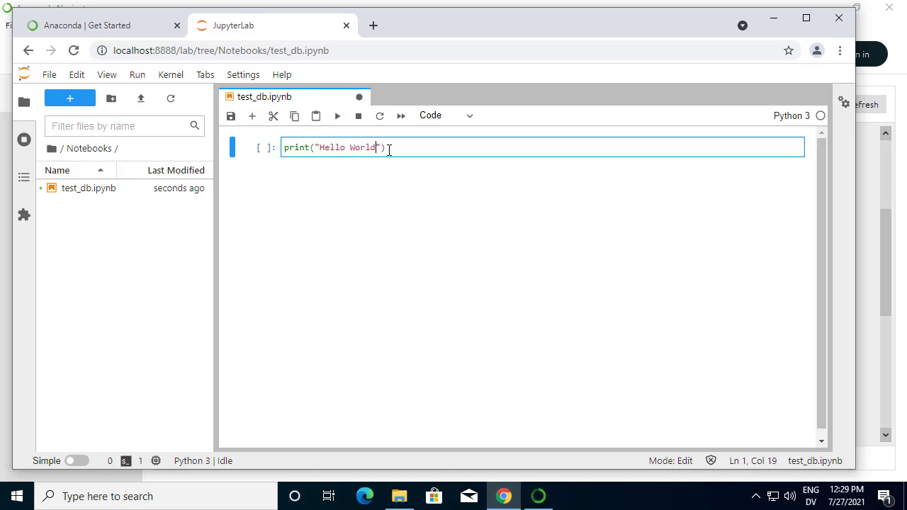
text(!)
key(ctrl+Return)
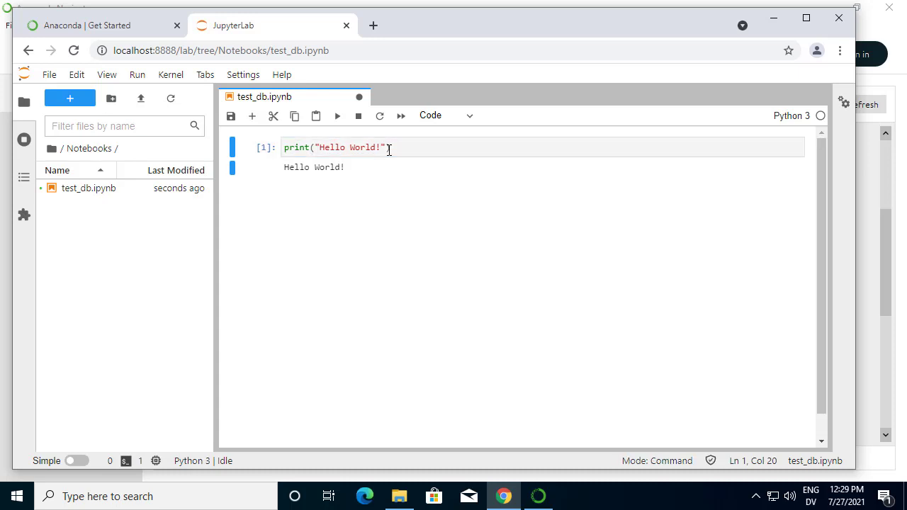